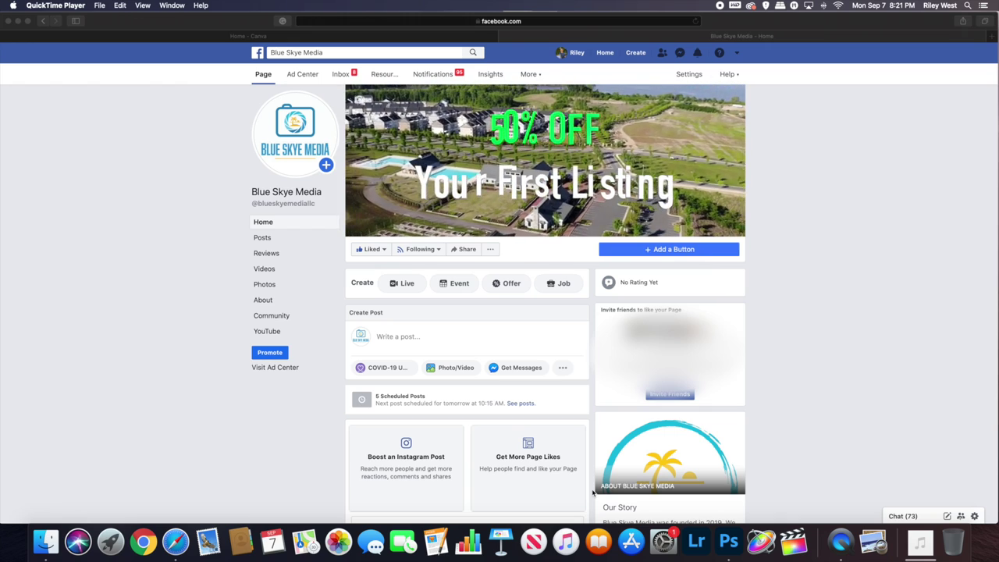
In Safari, create a new custom-size 1280 × 720 px Canva design and show the uploaded images
left_click(248, 39)
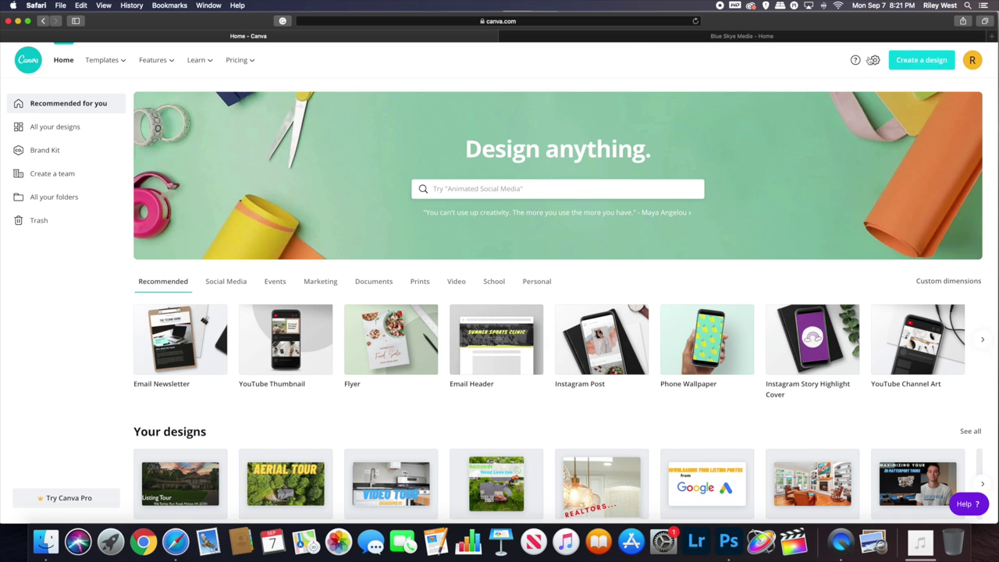
left_click(921, 62)
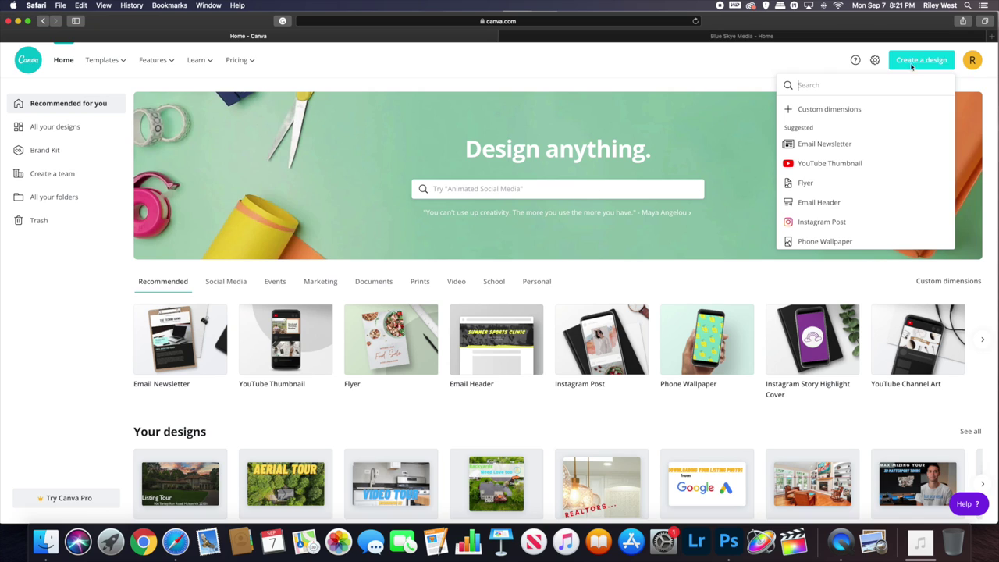
left_click(830, 110)
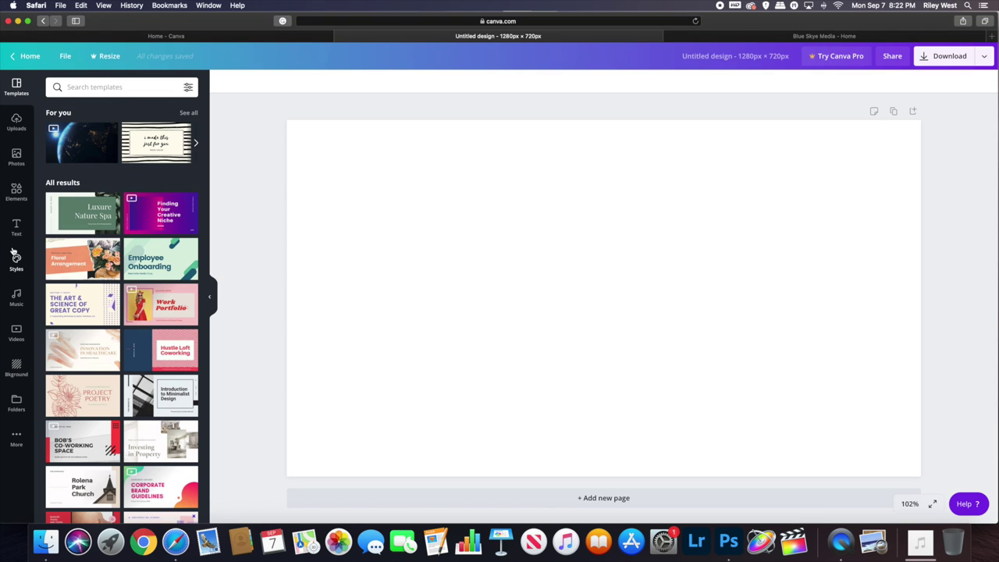
left_click(16, 123)
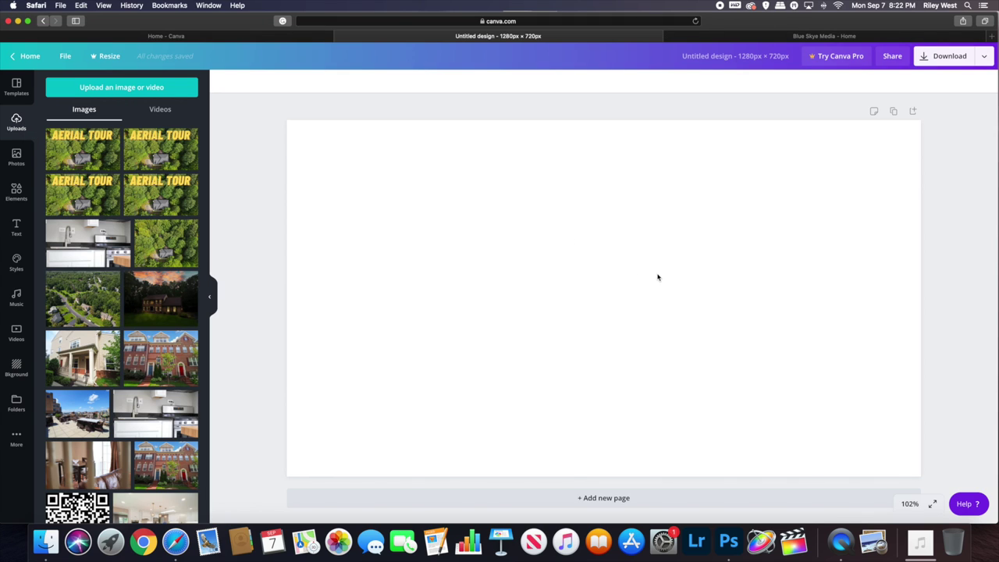
Add the aerial neighbourhood photo and stretch its corners out to fill the whole canvas
left_click(78, 307)
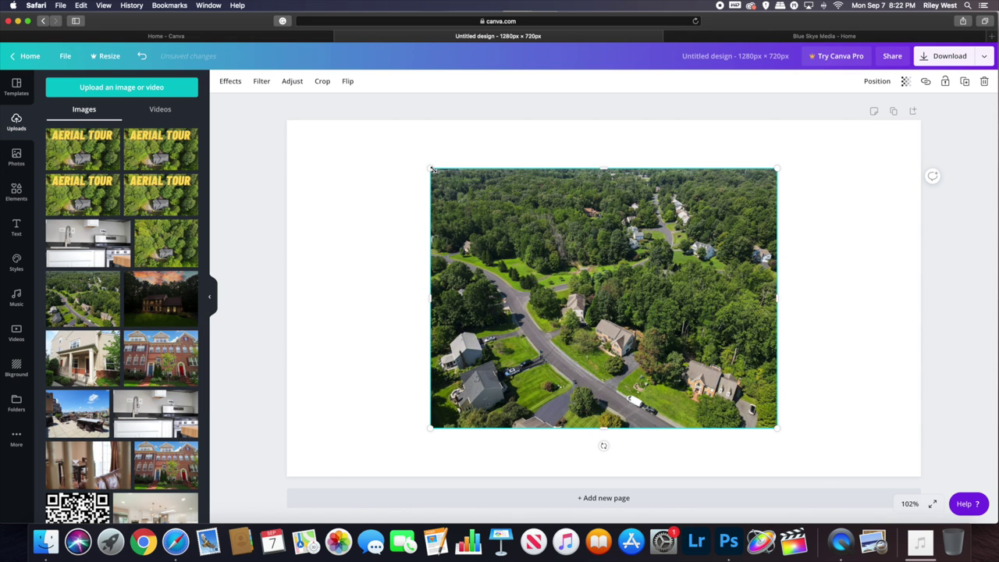
left_click_drag(431, 169, 285, 121)
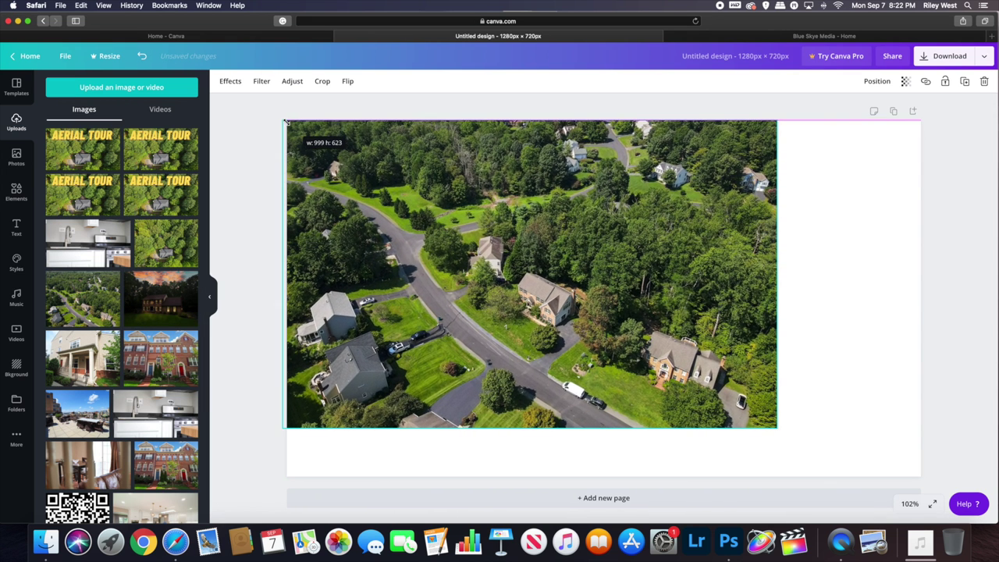
left_click_drag(830, 435, 921, 480)
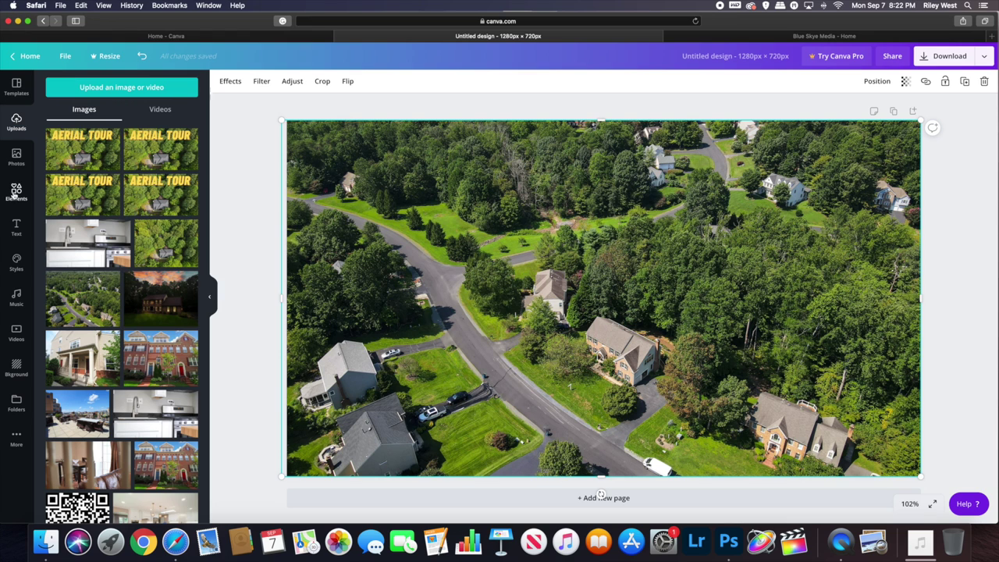
Add the FREE DELIVERY text combo, retype it as VIDEO TOUR, and move it toward the top
left_click(16, 225)
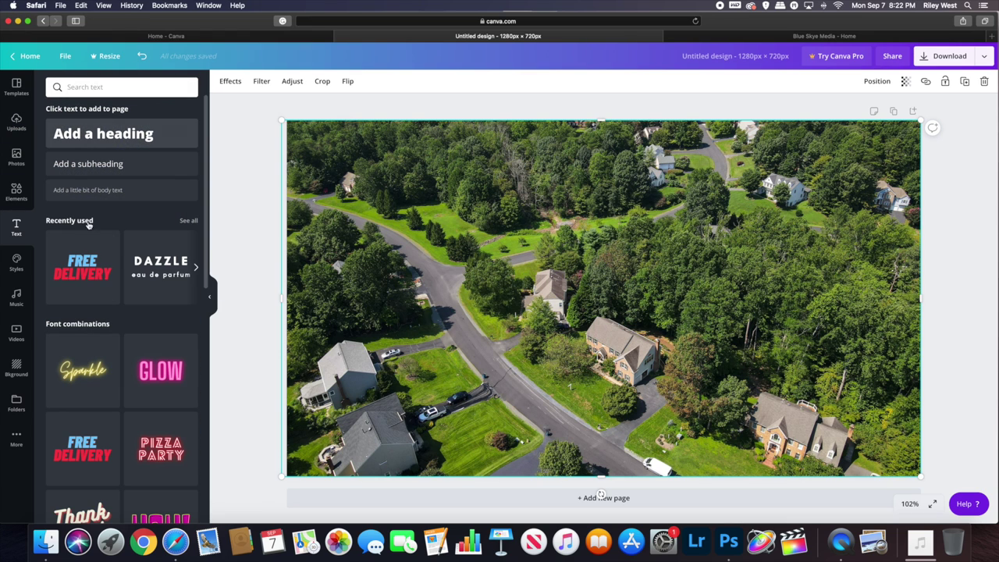
left_click(82, 265)
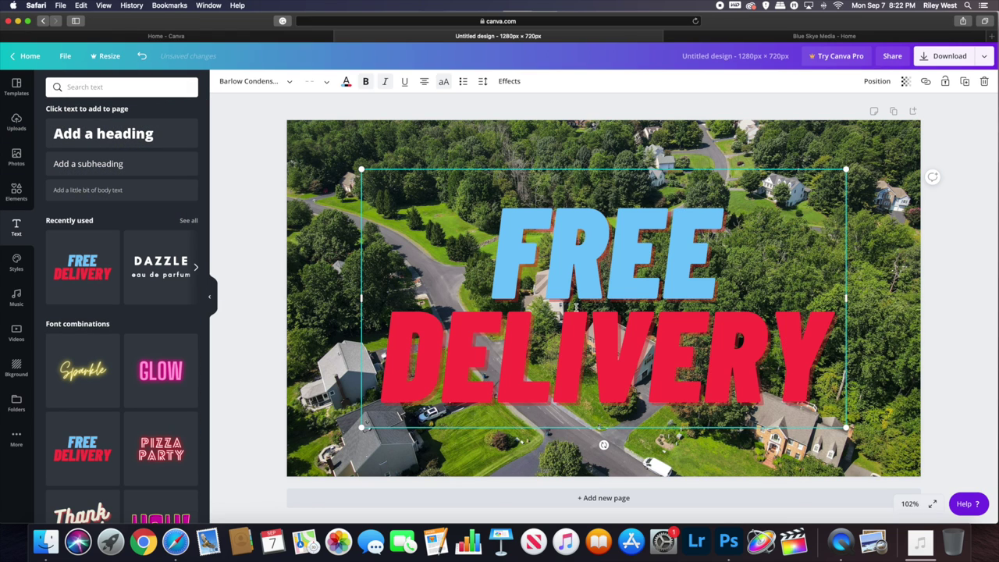
double_click(731, 372)
key("BackSpace")
key("BackSpace")
key("BackSpace")
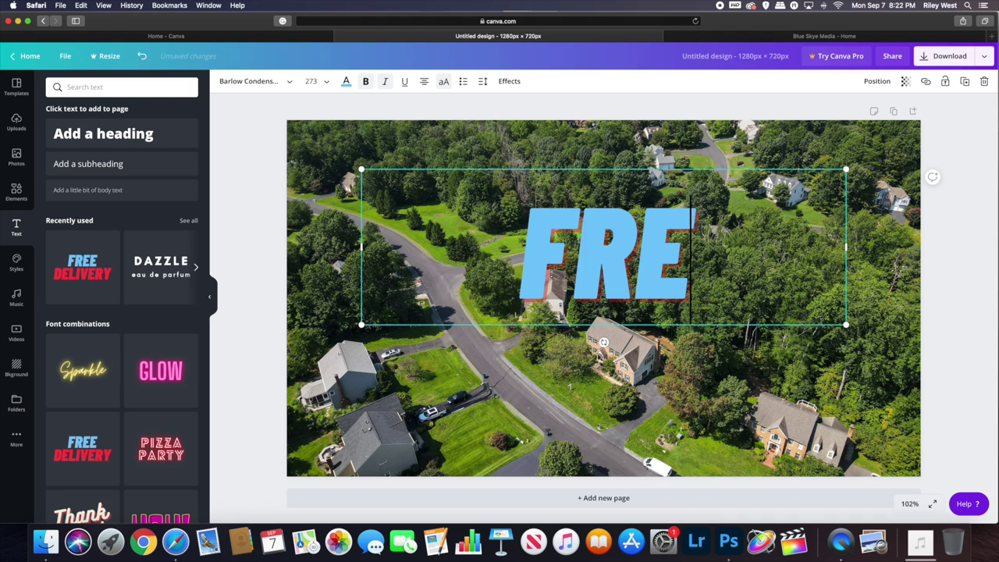
key("BackSpace")
key("BackSpace")
key("BackSpace")
type("VIDEO TO")
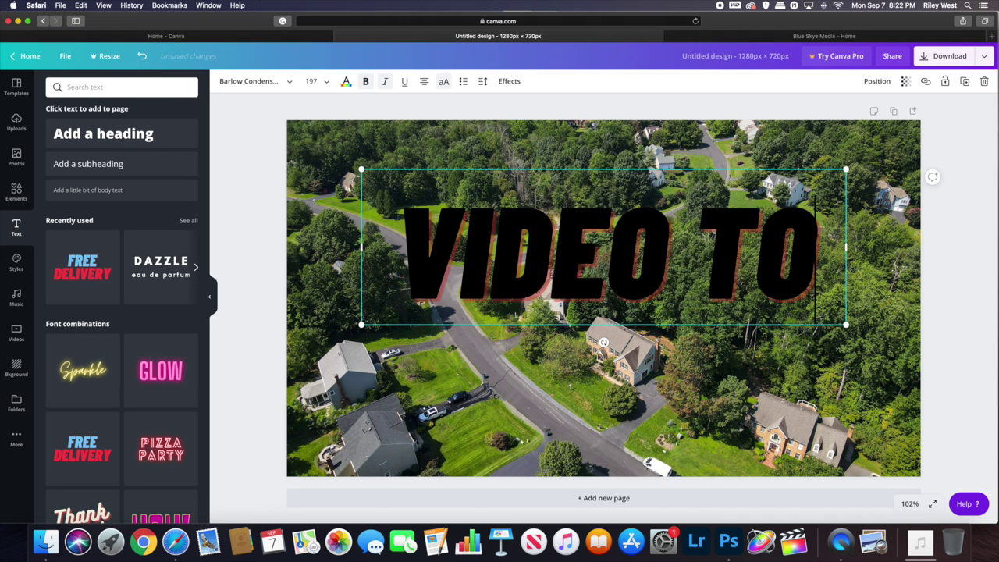
type("UR")
left_click_drag(846, 297, 991, 296)
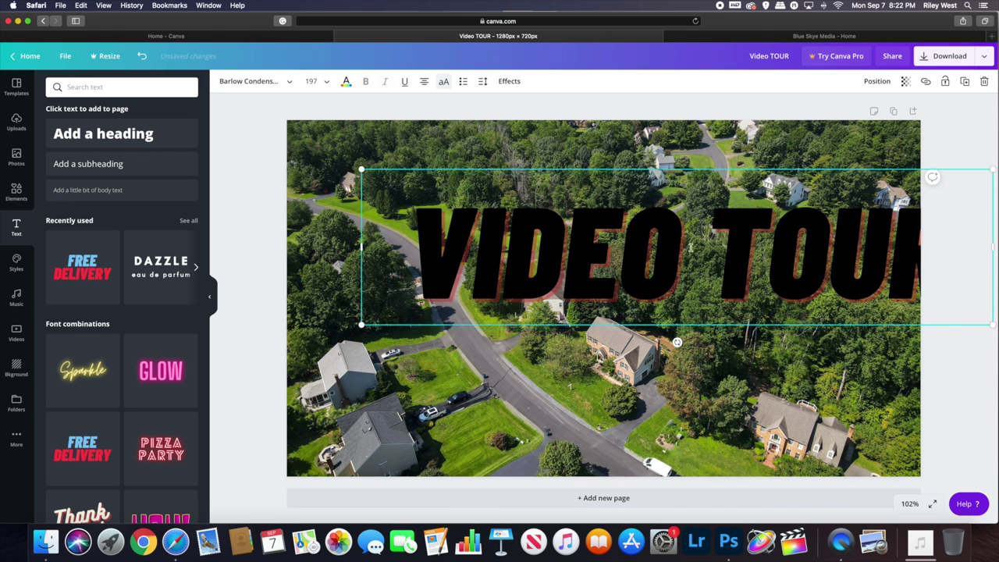
left_click_drag(690, 248, 591, 183)
Set the VIDEO TOUR text to font size 72 and adjust its size and position
left_click(311, 82)
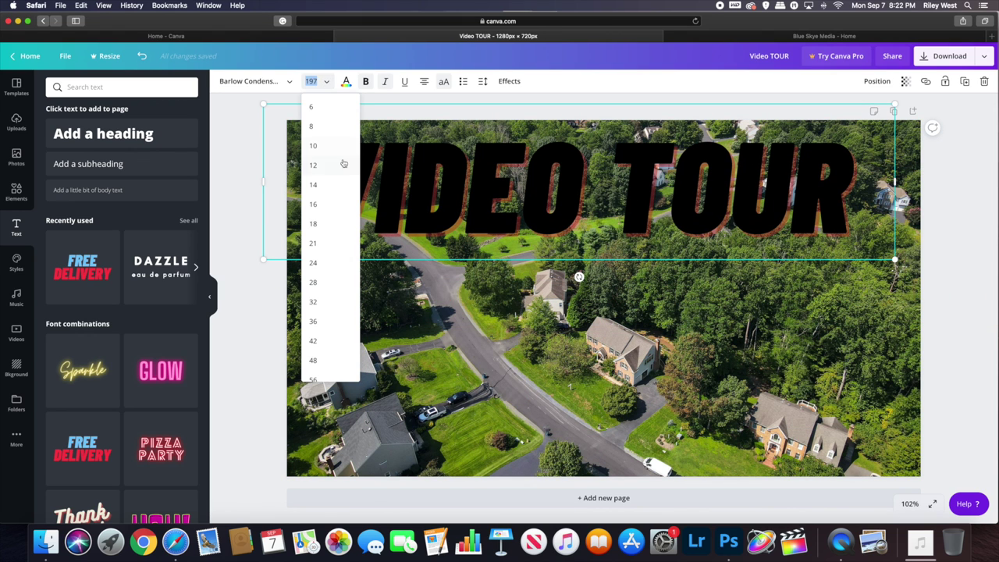
scroll(320, 316, "down", 5)
left_click(319, 316)
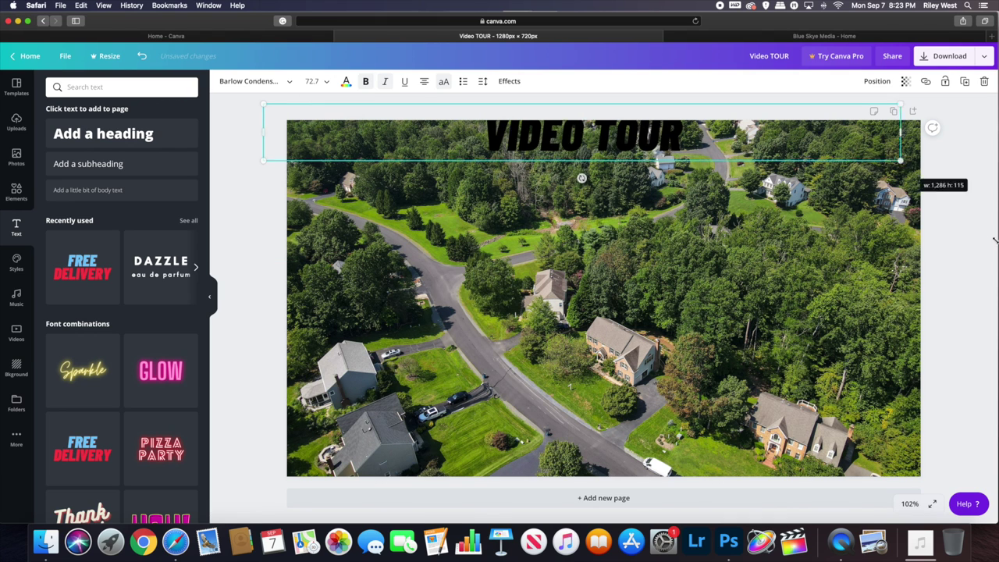
left_click_drag(897, 160, 993, 169)
left_click_drag(671, 114, 630, 131)
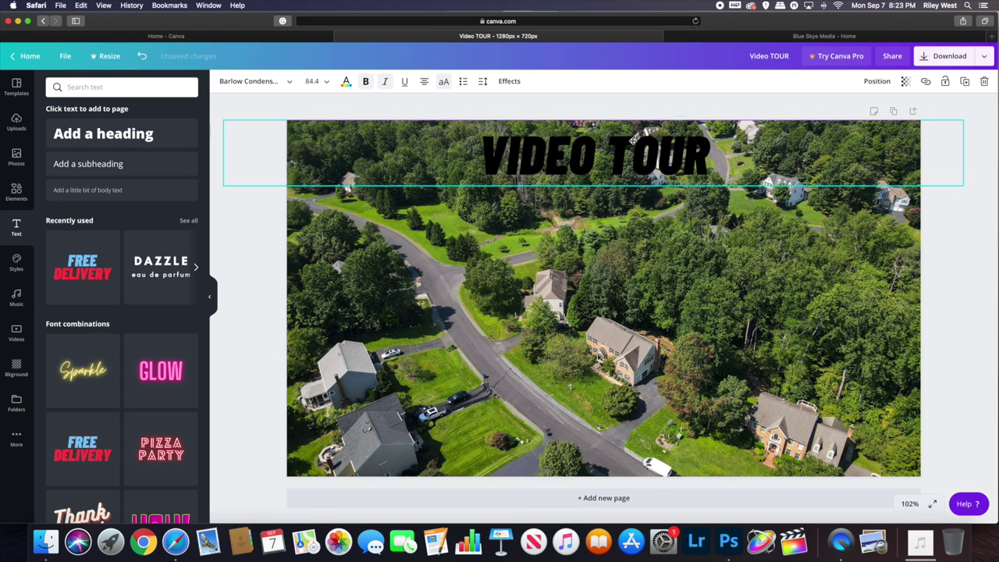
Make VIDEO TOUR yellow and centre it horizontally along the top of the photo
left_click(346, 81)
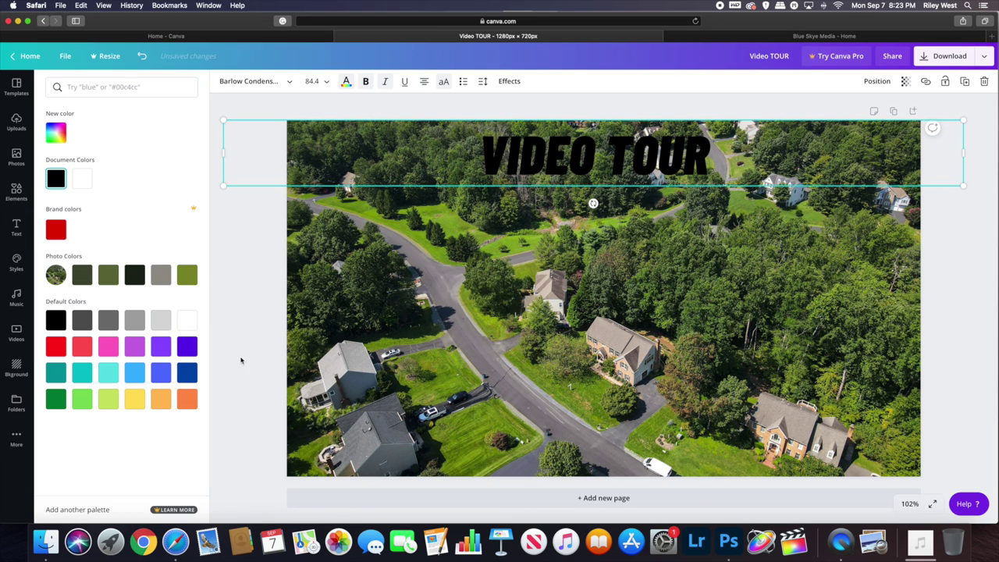
left_click(134, 400)
left_click(391, 125)
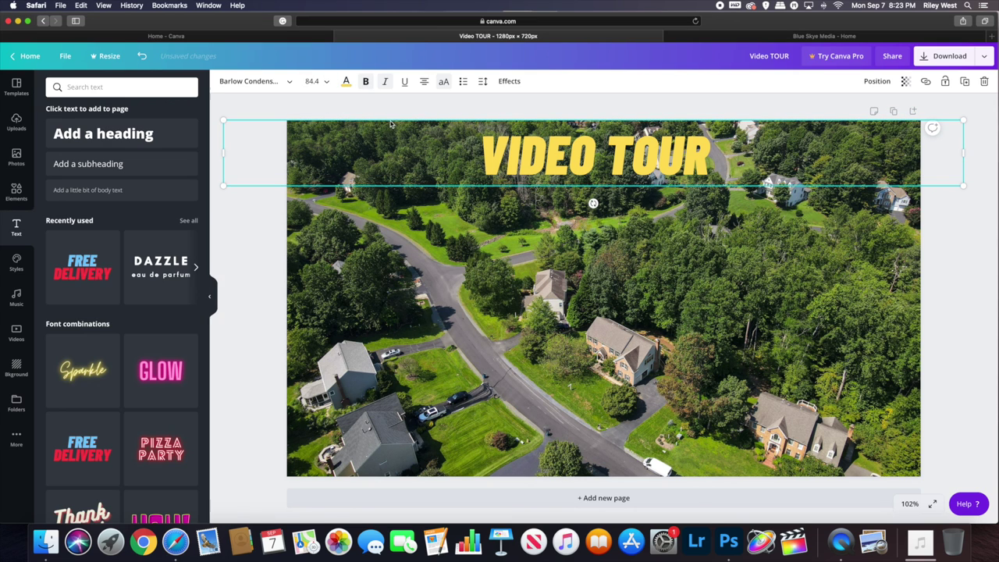
left_click_drag(221, 185, 220, 190)
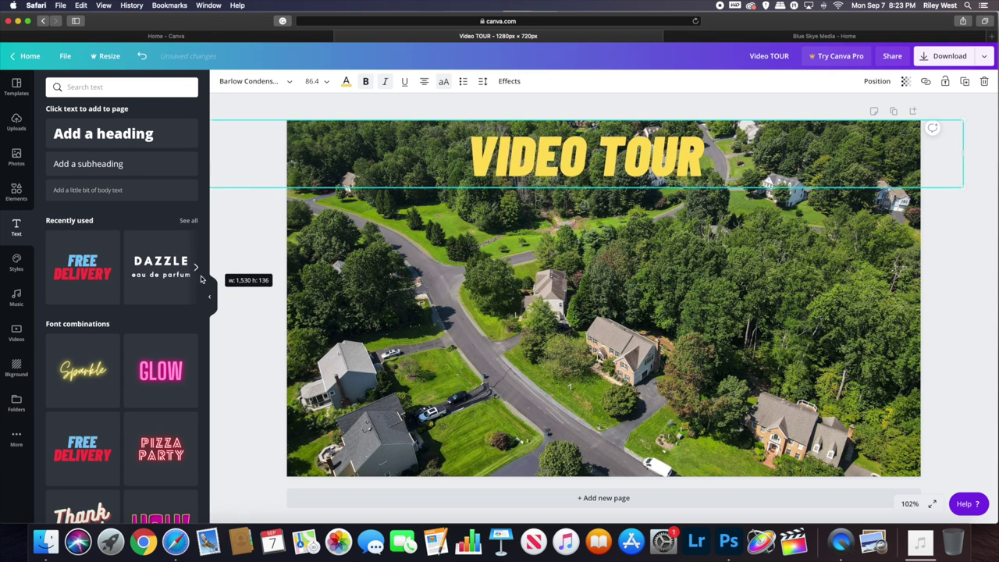
left_click_drag(587, 176, 576, 176)
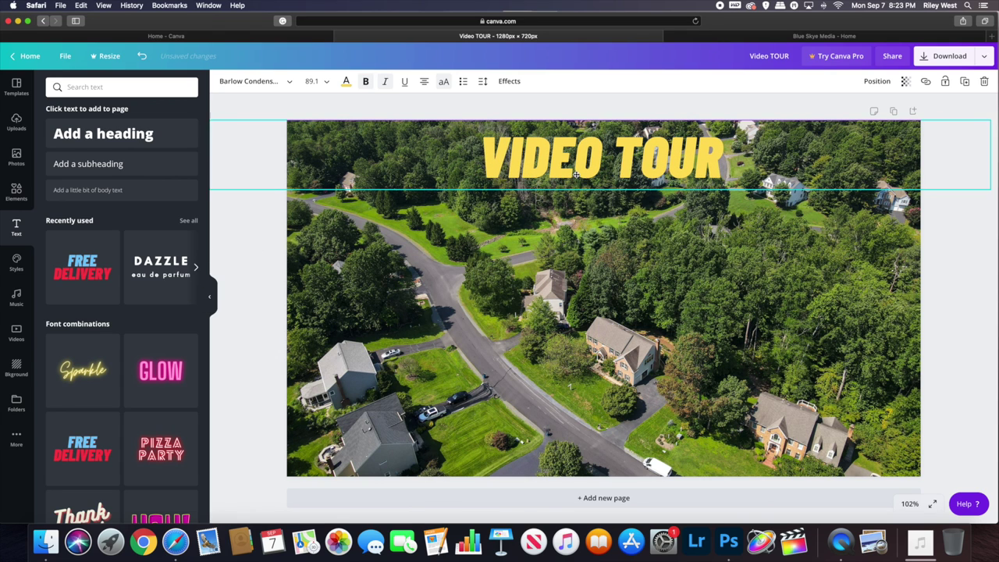
left_click(671, 107)
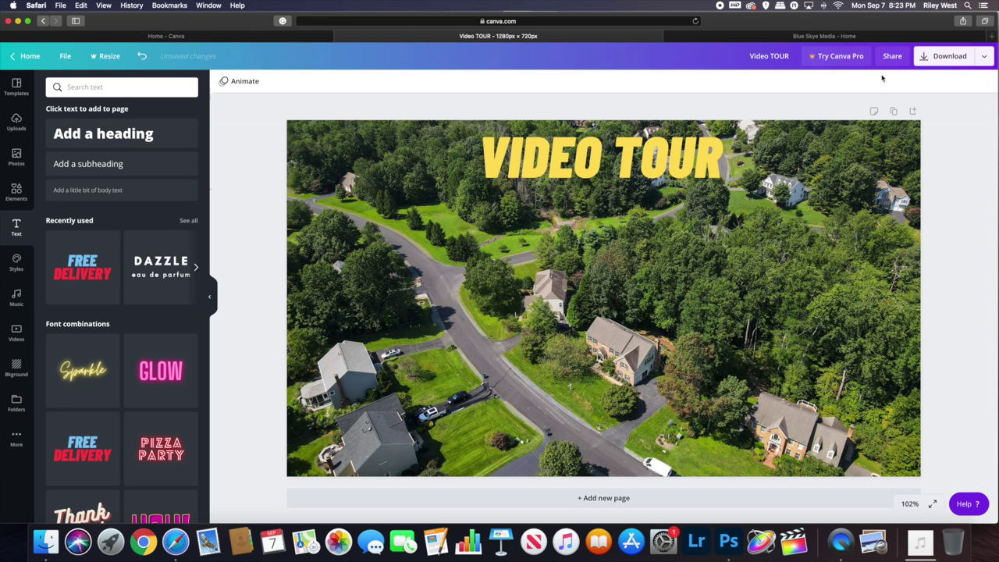
left_click(950, 61)
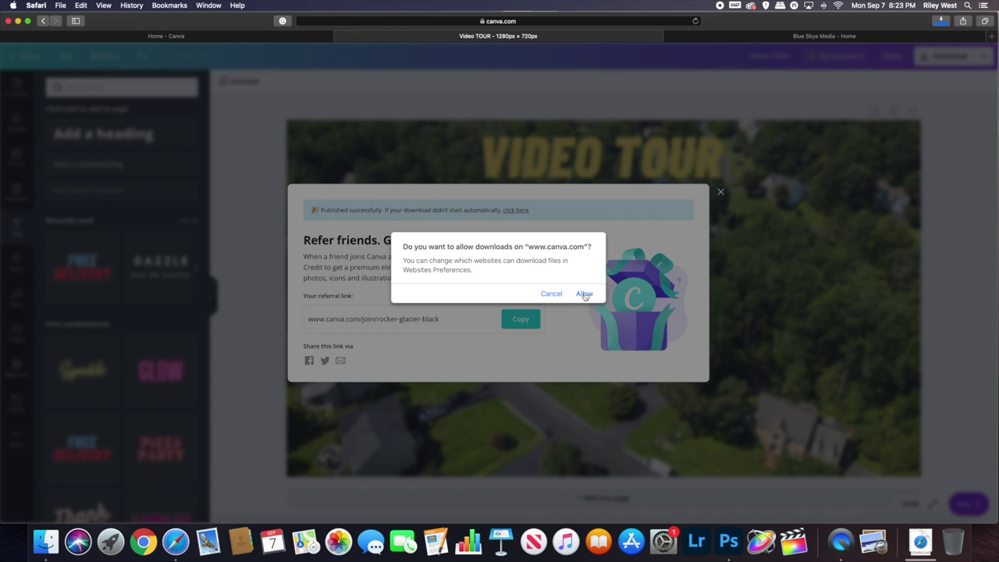
Allow the design download, close its preview, and switch to the Blue Skye Media Facebook page
left_click(584, 295)
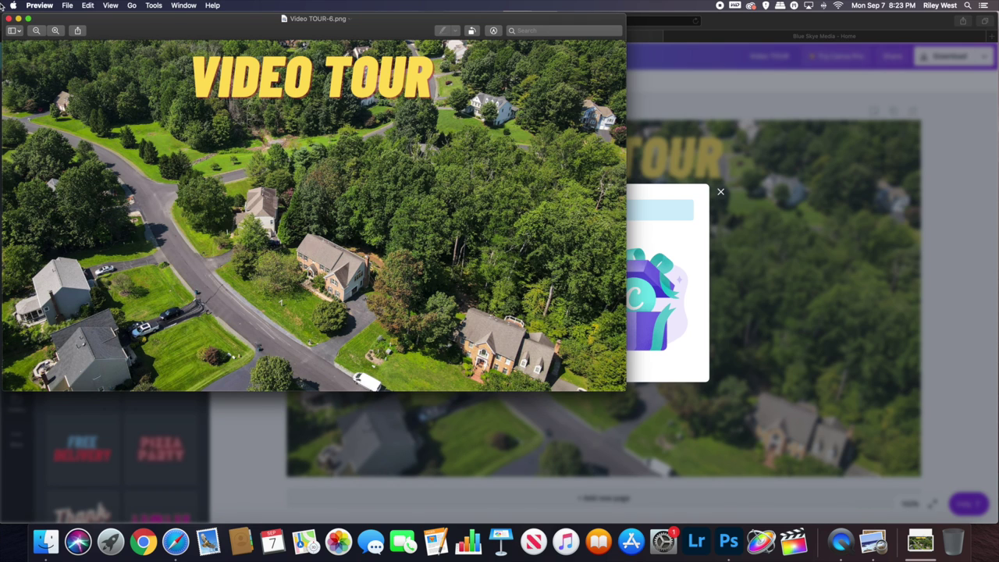
left_click(10, 18)
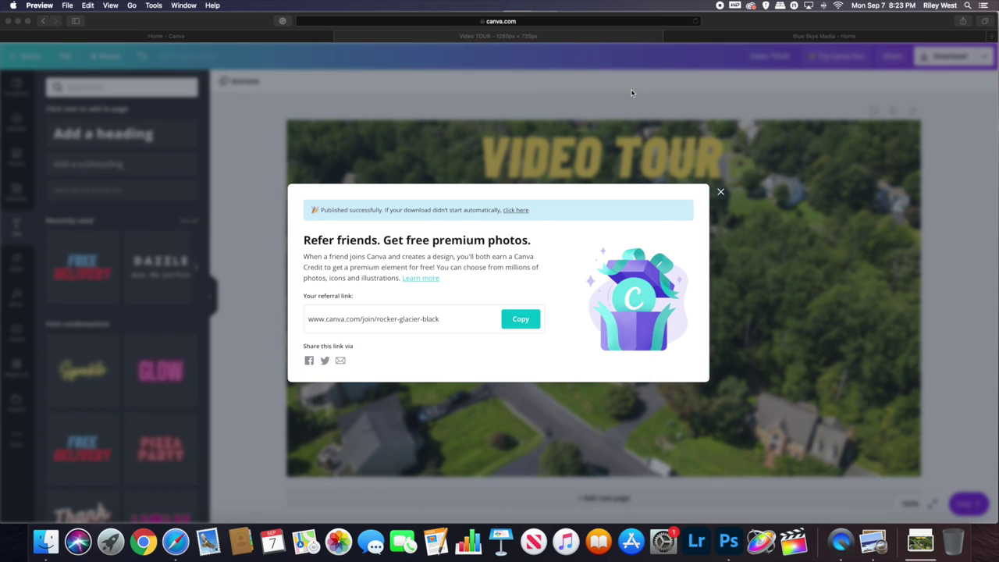
left_click(735, 75)
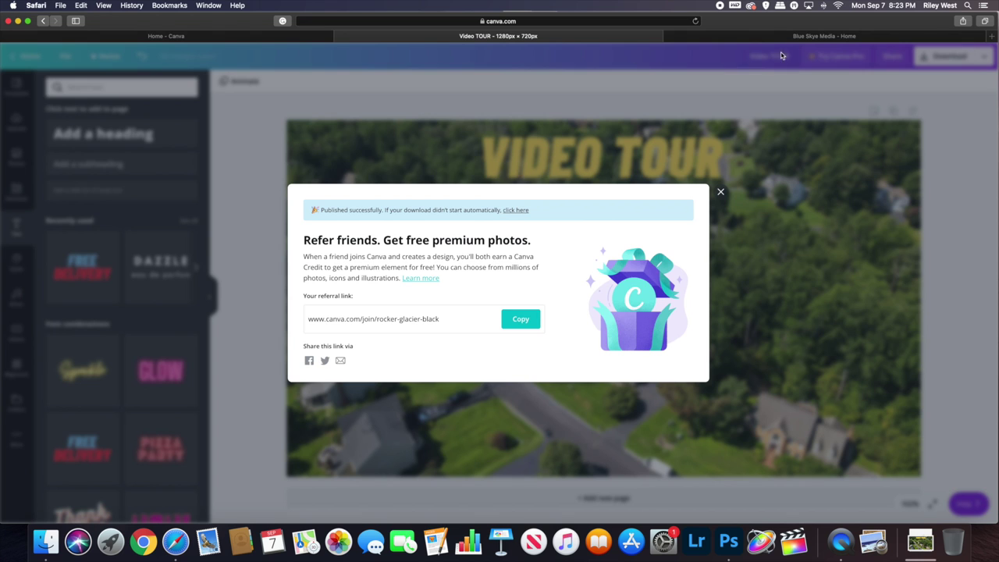
left_click(804, 39)
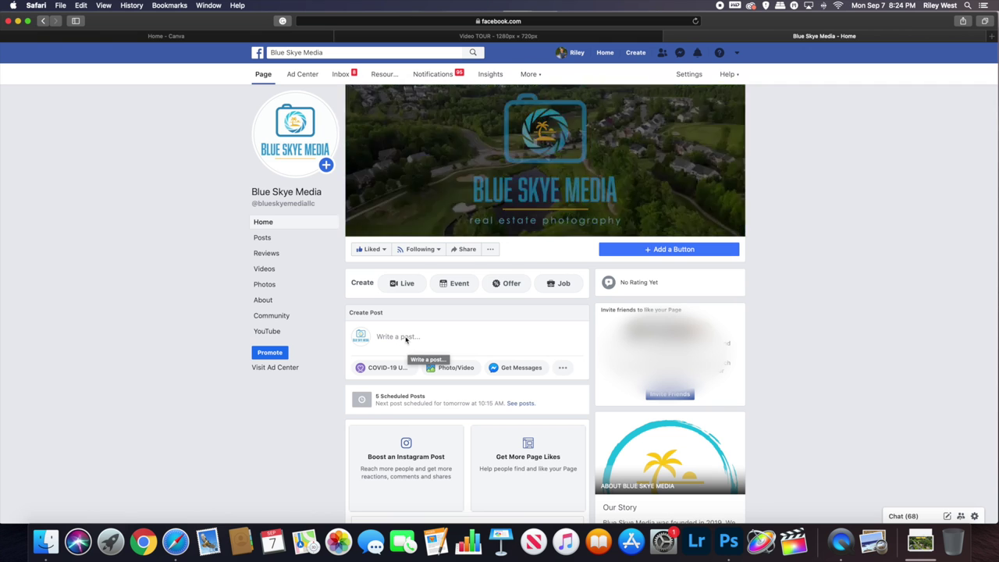
Start a new page post with the Bumper BSM FCP.mov video attached
left_click(406, 338)
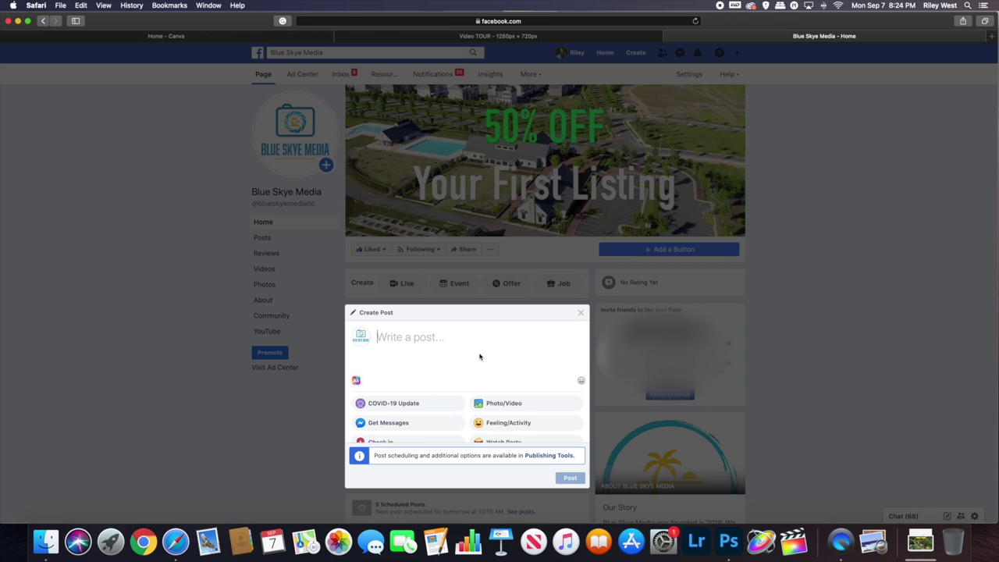
left_click(509, 405)
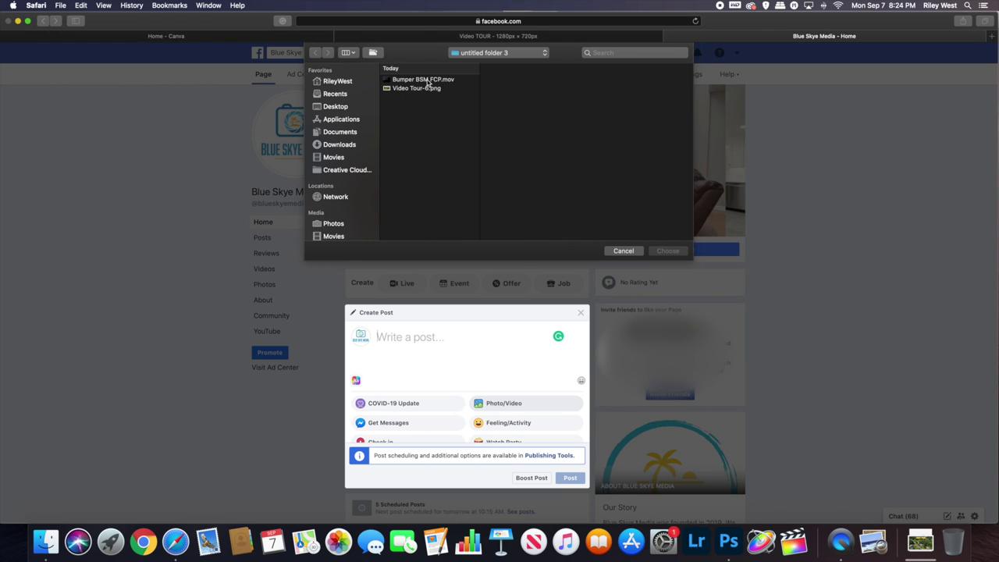
left_click(427, 81)
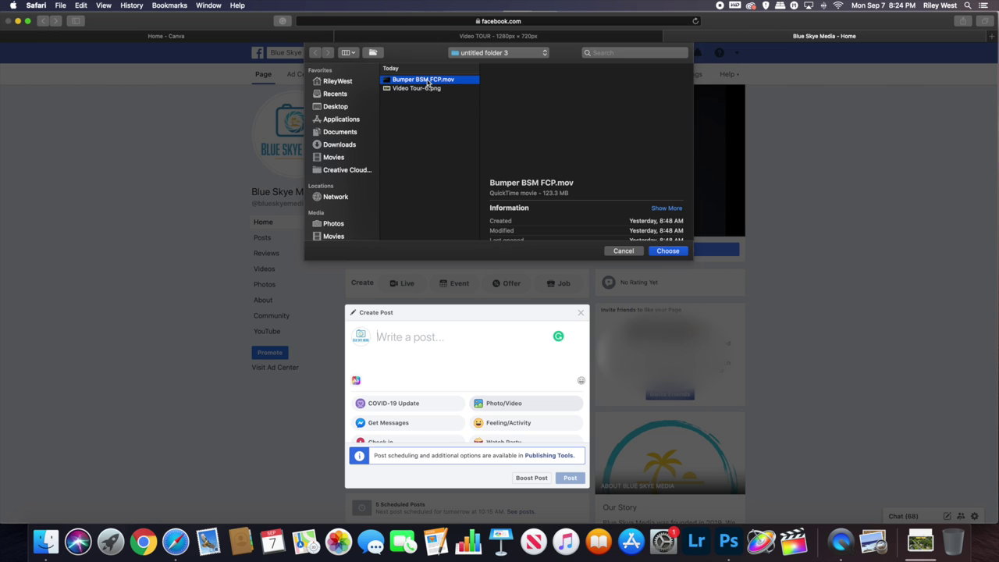
left_click(667, 251)
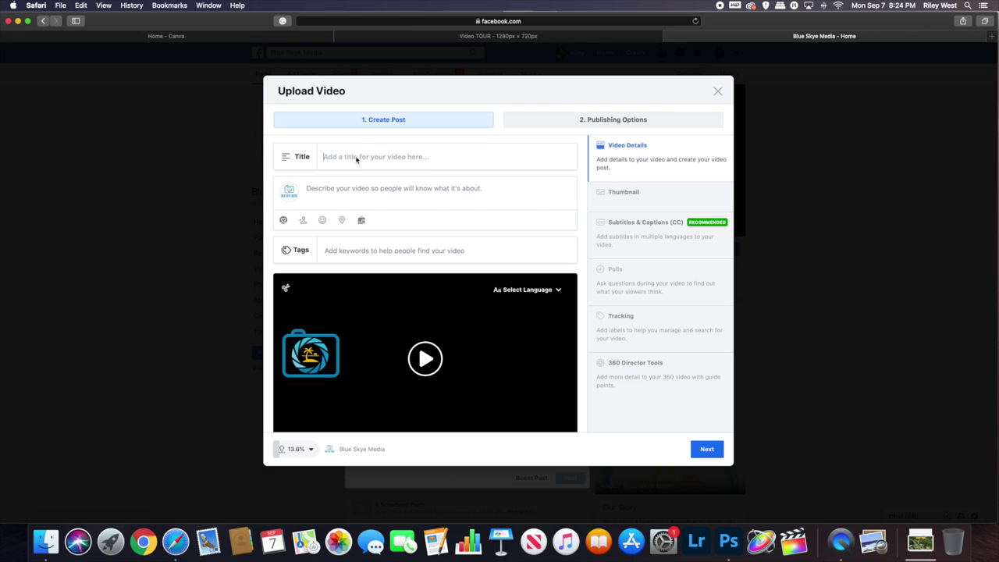
Give the video title 'Title', description 'Text', and the tag Real Estate
type("Title")
key("Tab")
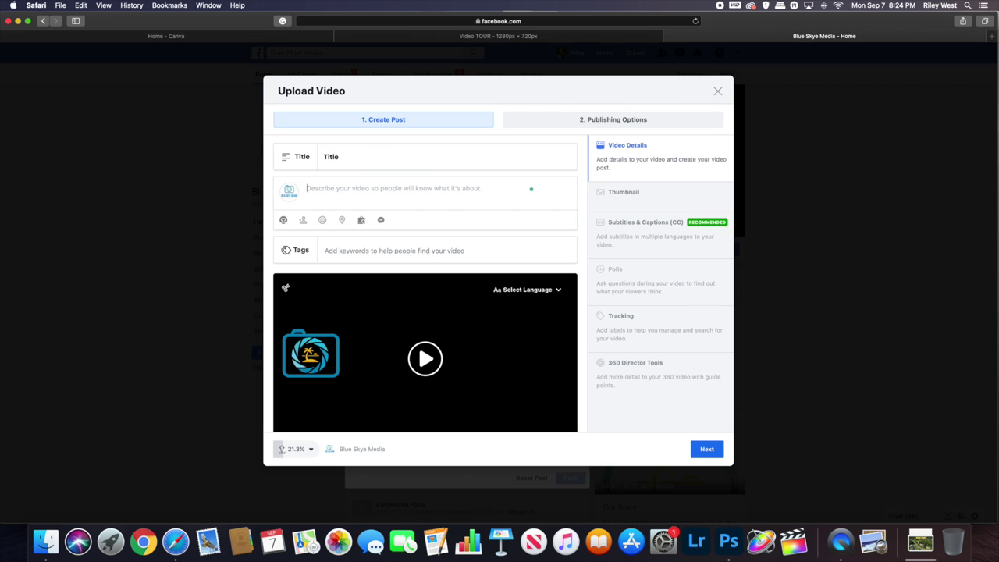
type("Text")
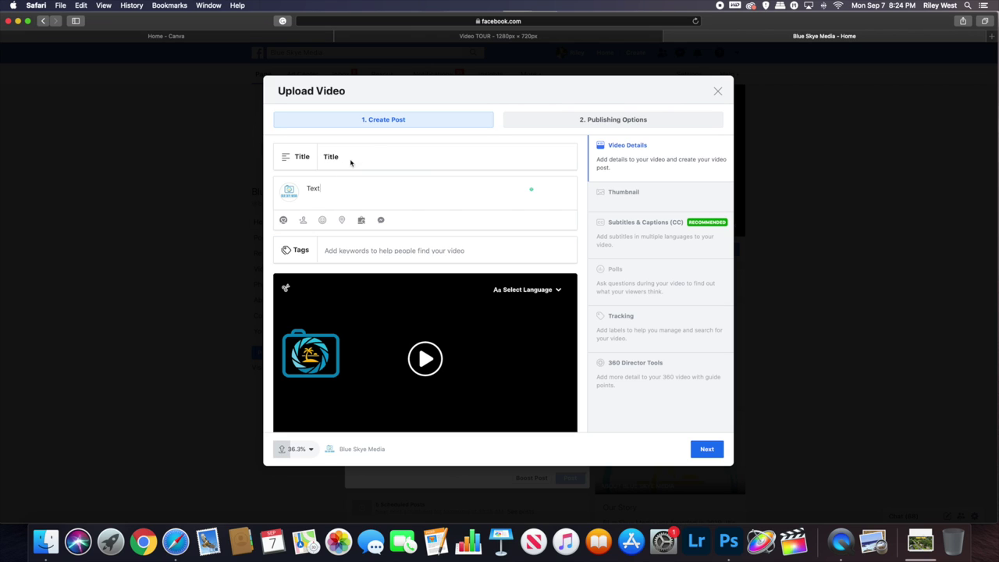
left_click(381, 252)
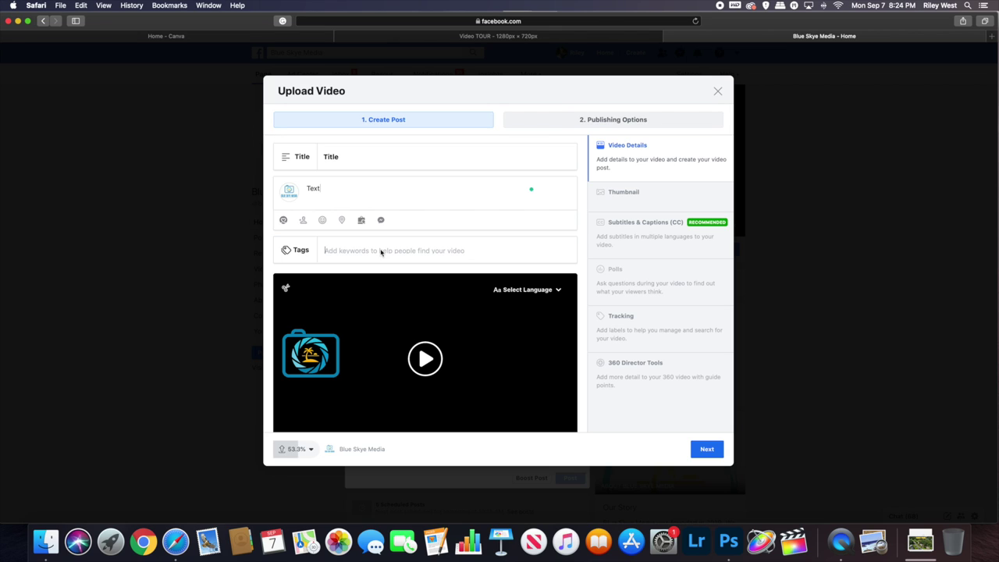
type("Ta")
key("BackSpace")
key("BackSpace")
key("BackSpace")
type("Real Estate")
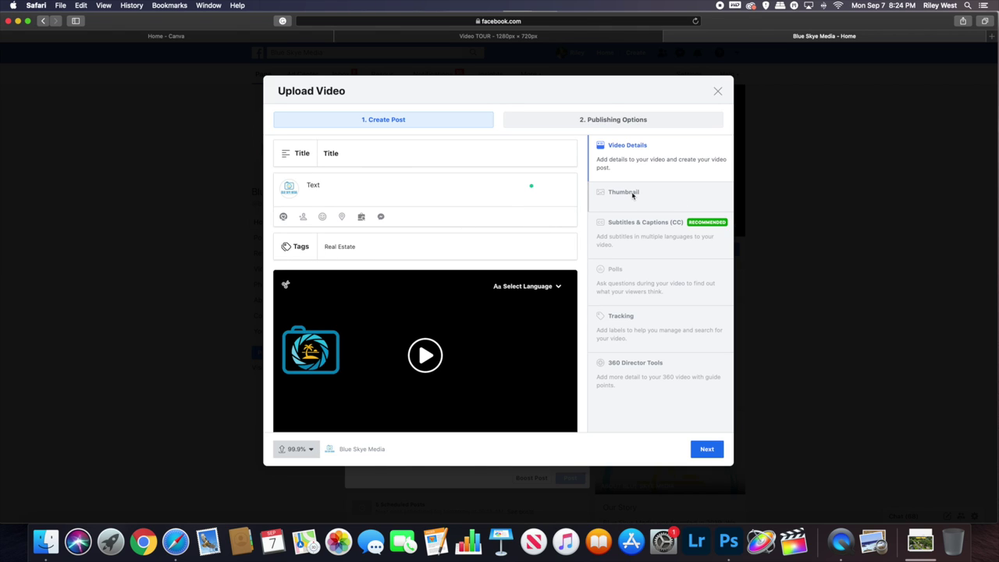
left_click(624, 193)
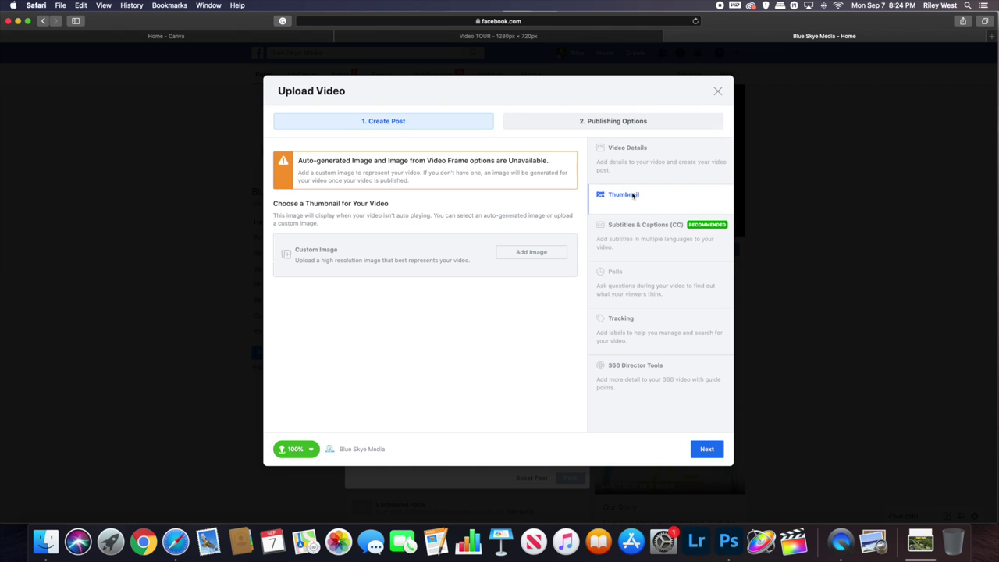
Set Video Tour-6.png as the video's custom thumbnail, then close the upload without publishing
left_click(533, 254)
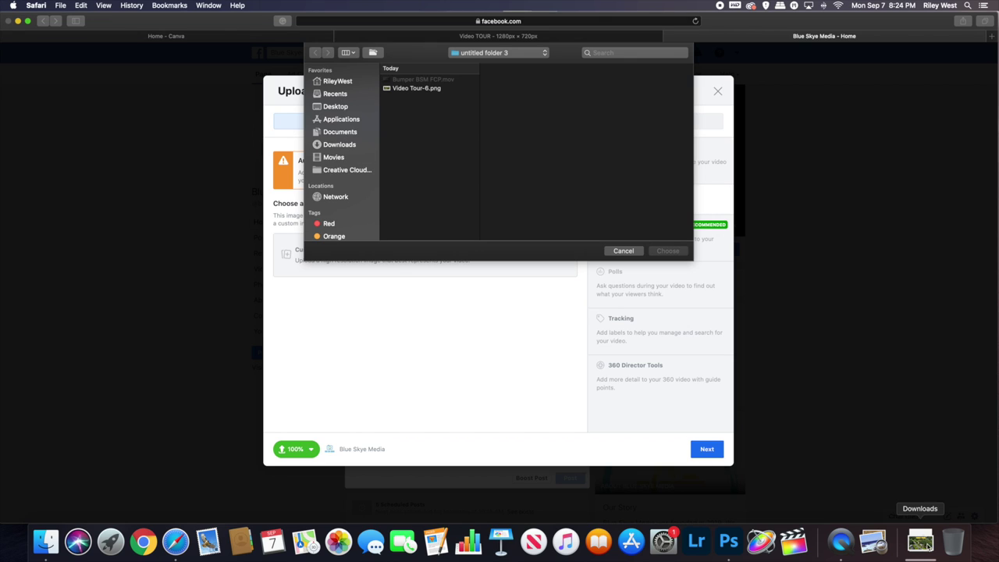
left_click(421, 91)
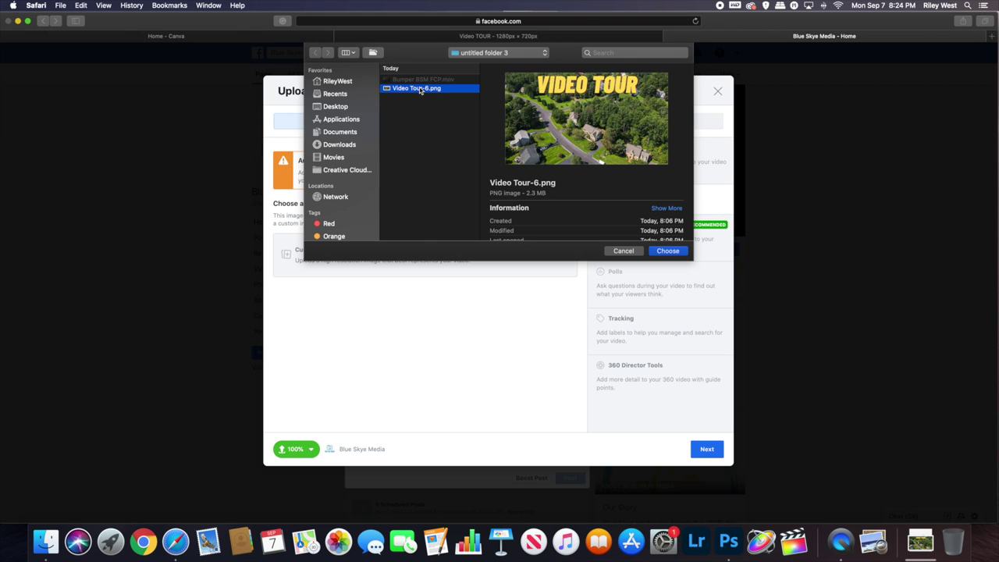
left_click(678, 254)
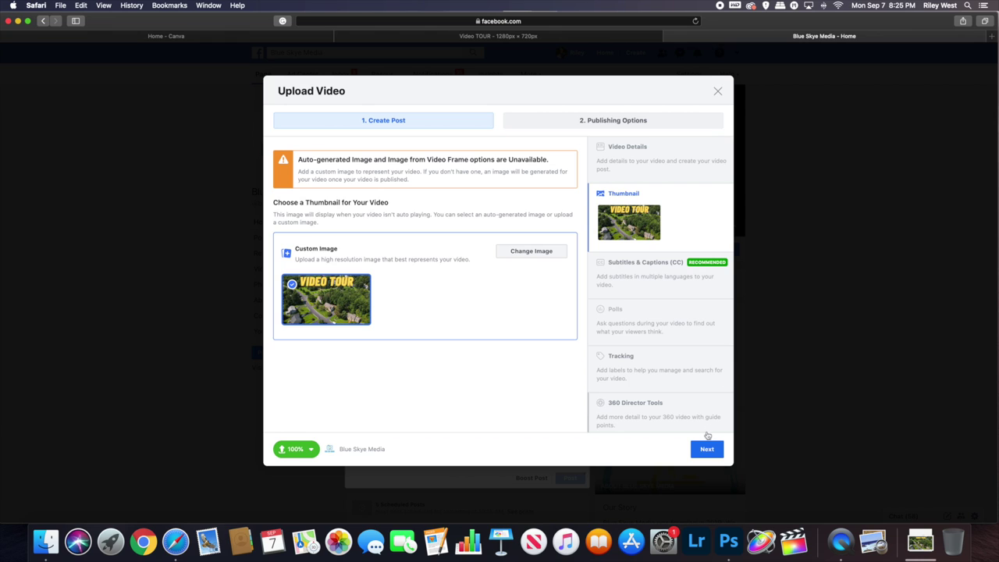
left_click(711, 451)
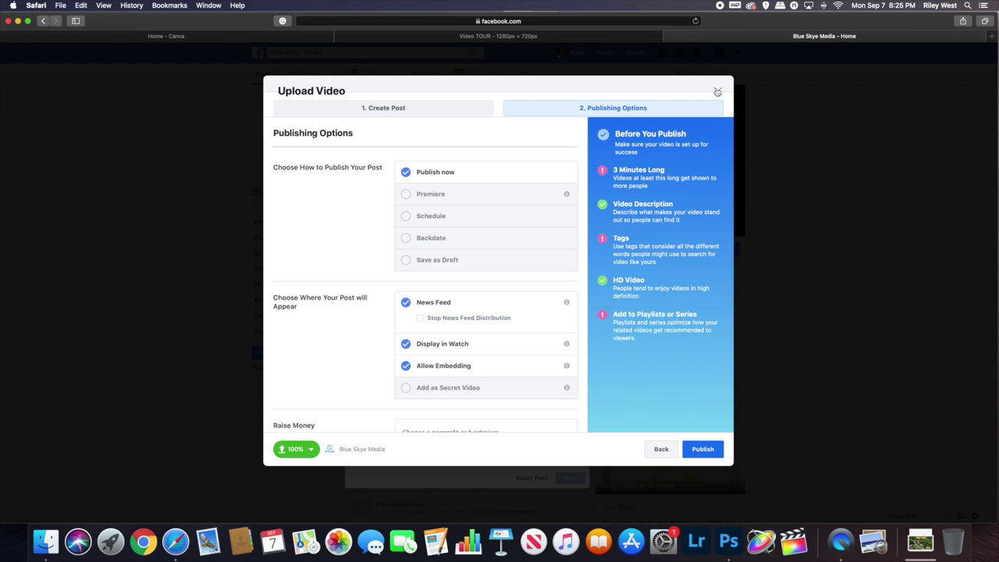
left_click(717, 92)
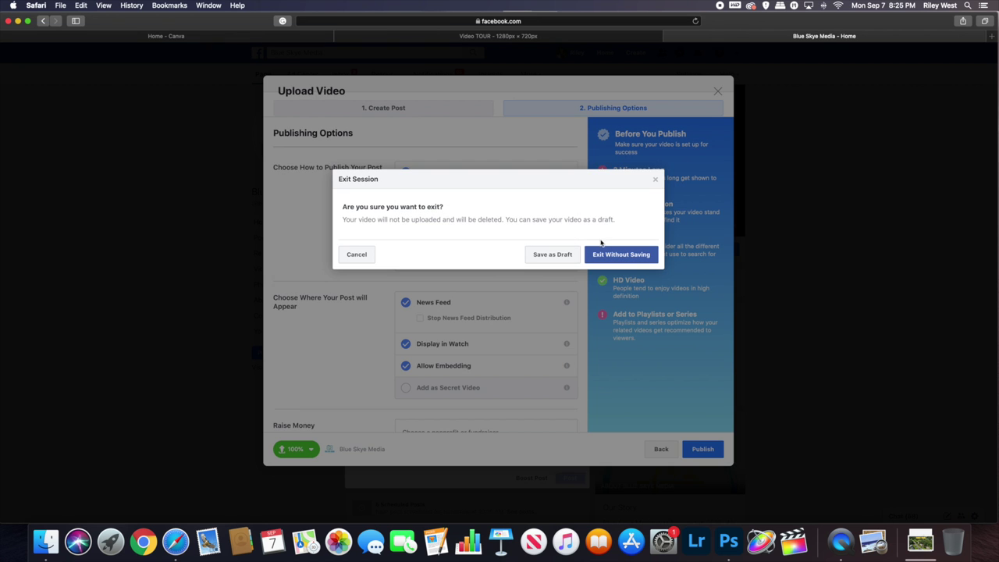
Discard the unfinished upload and open the pinned $7.5 Million listing video for editing
left_click(616, 254)
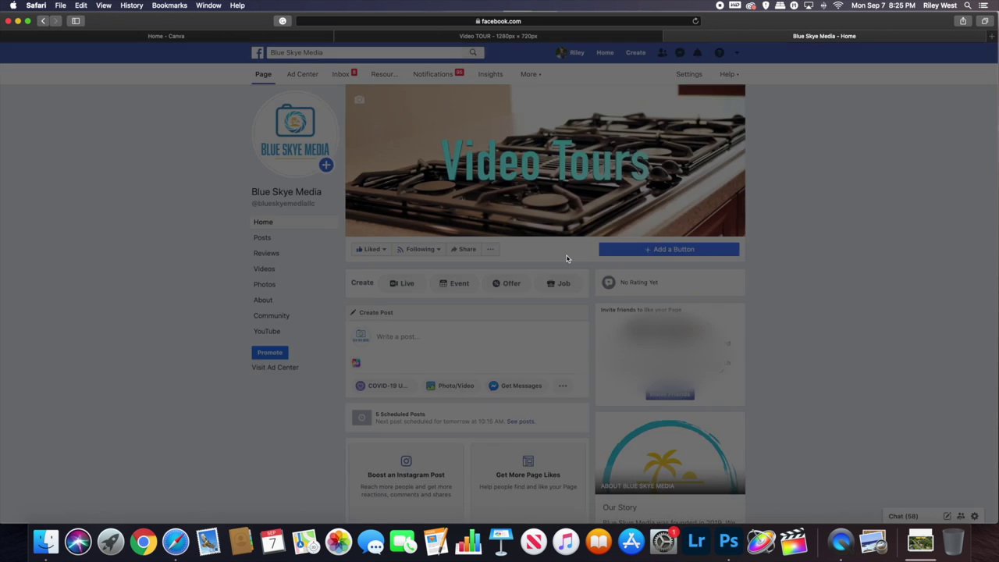
scroll(528, 297, "down", 5)
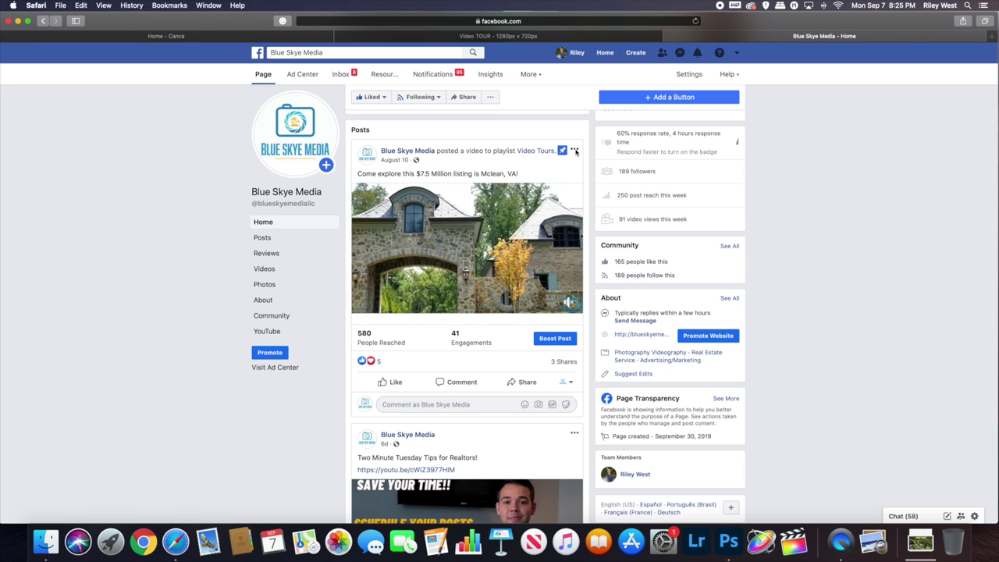
left_click(575, 150)
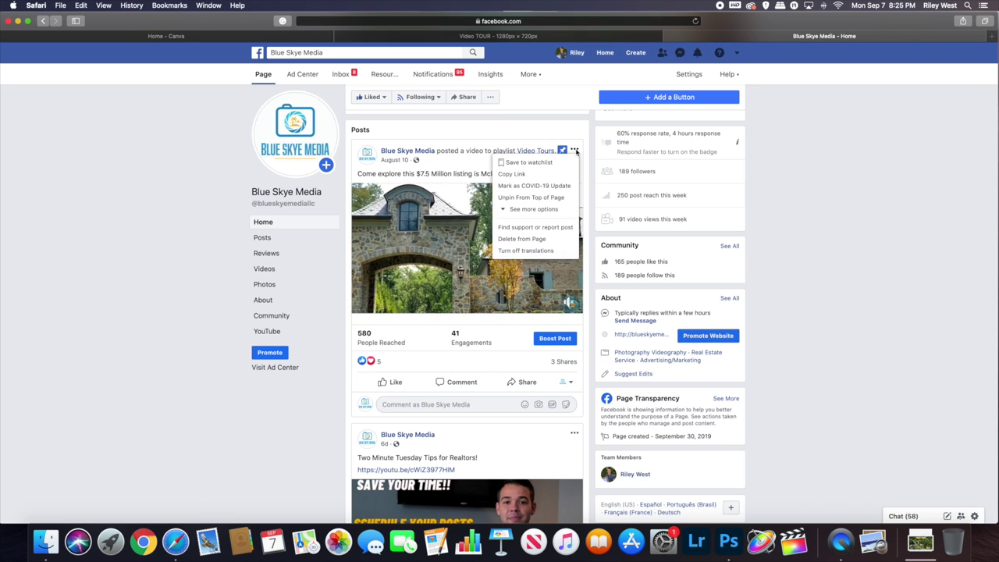
left_click(524, 211)
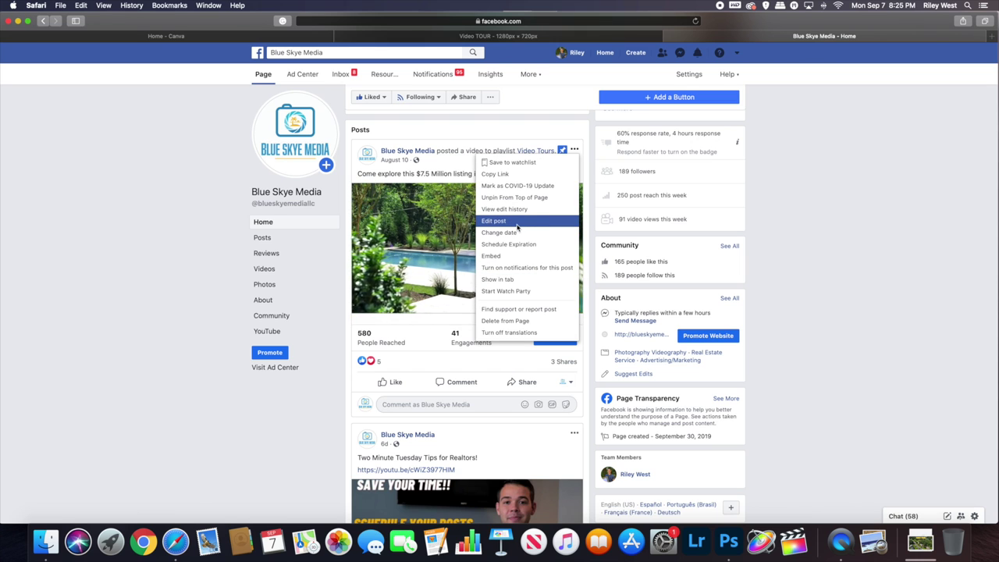
left_click(517, 225)
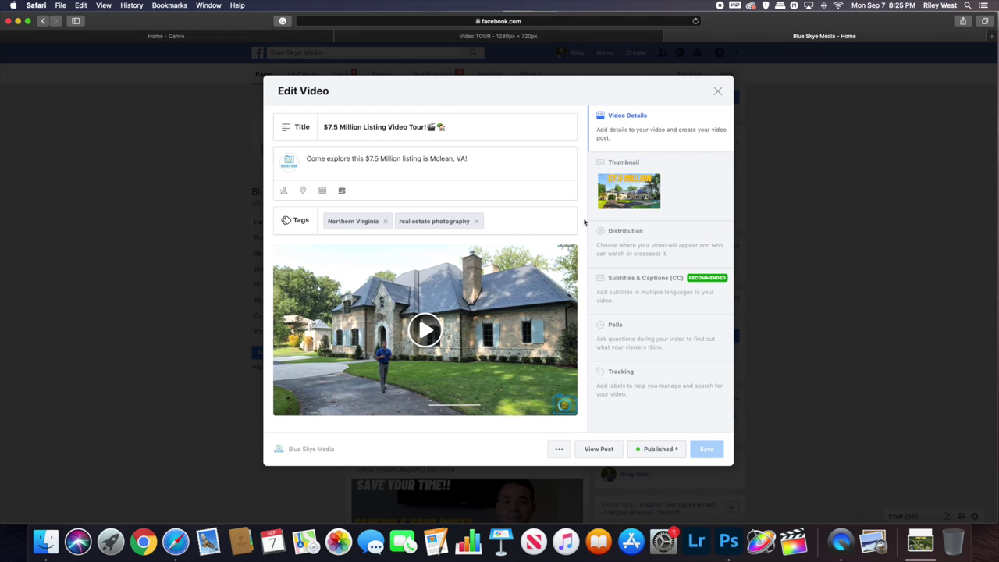
Browse the listing video's auto-generated thumbnails, ending back on the first one
left_click(681, 174)
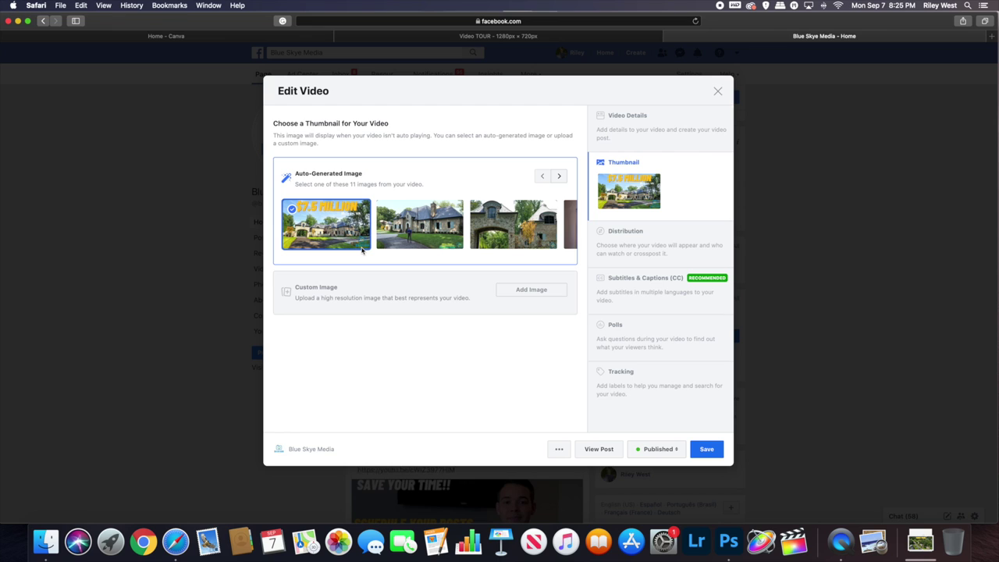
left_click(559, 182)
left_click(562, 179)
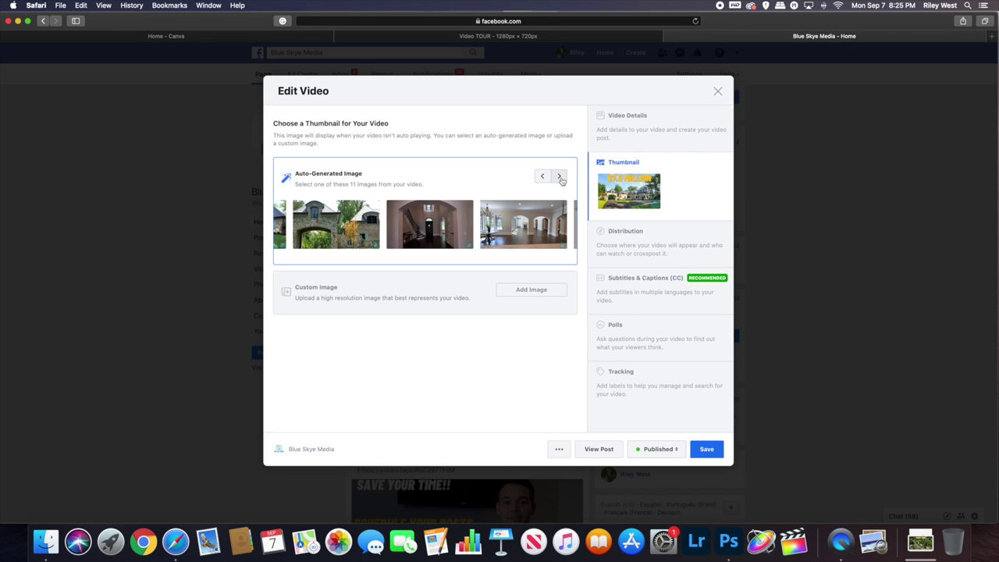
left_click(560, 176)
left_click(543, 177)
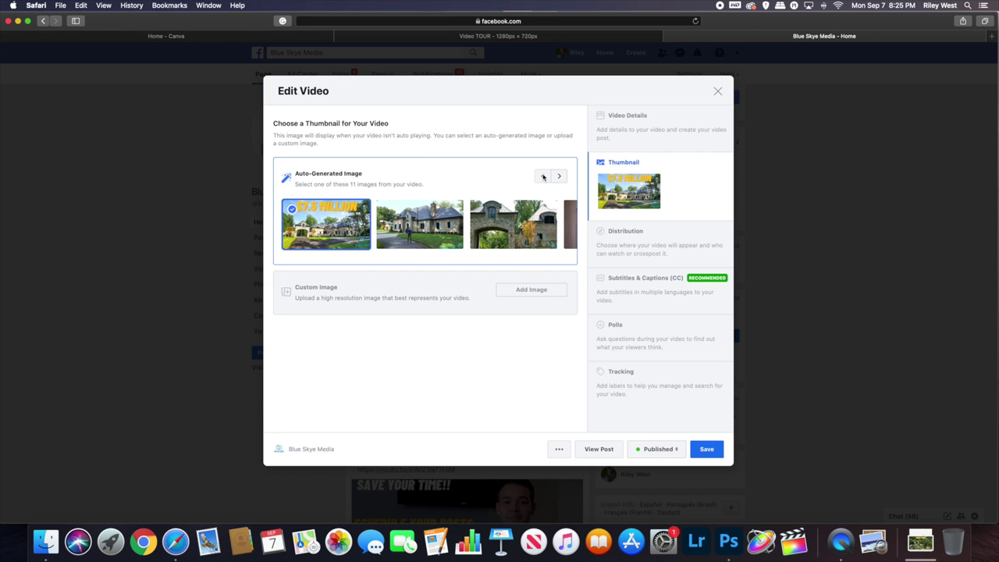